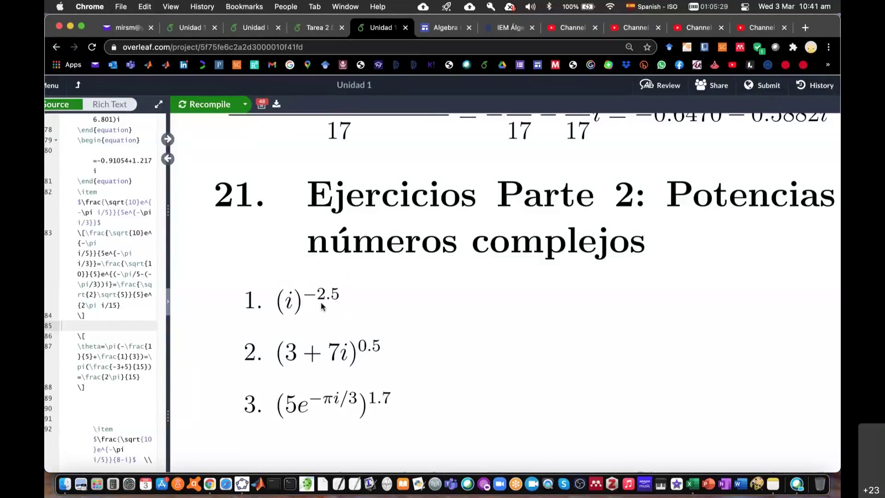
Step: Jump to the source of exercise 1, (i)^{-2.5}, and add an empty \[\] display-math block on a new line below it
{"action": "double_click", "coordinate": [288, 302]}
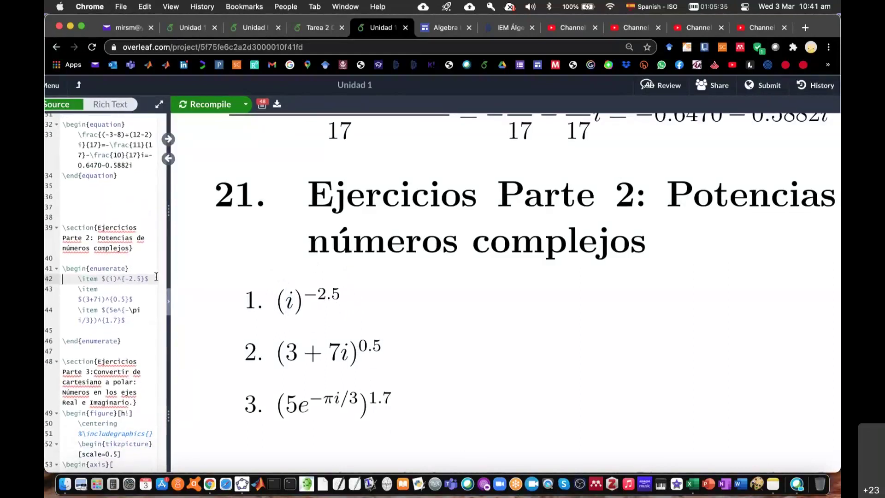
{"action": "key", "text": "Return"}
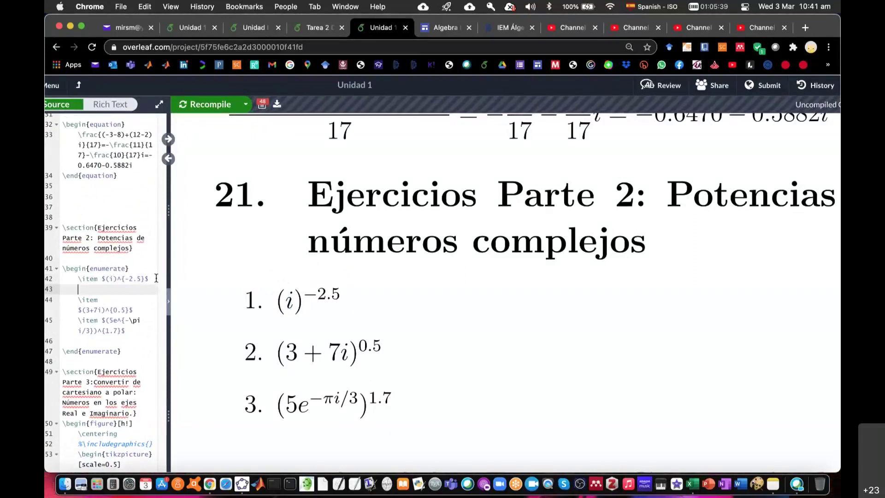
{"action": "key", "text": "super+s"}
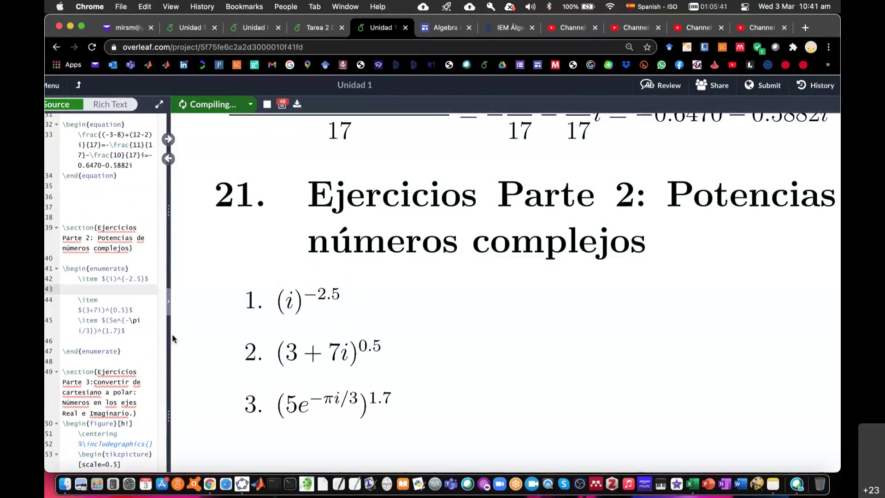
{"action": "type", "text": "\\[\\]"}
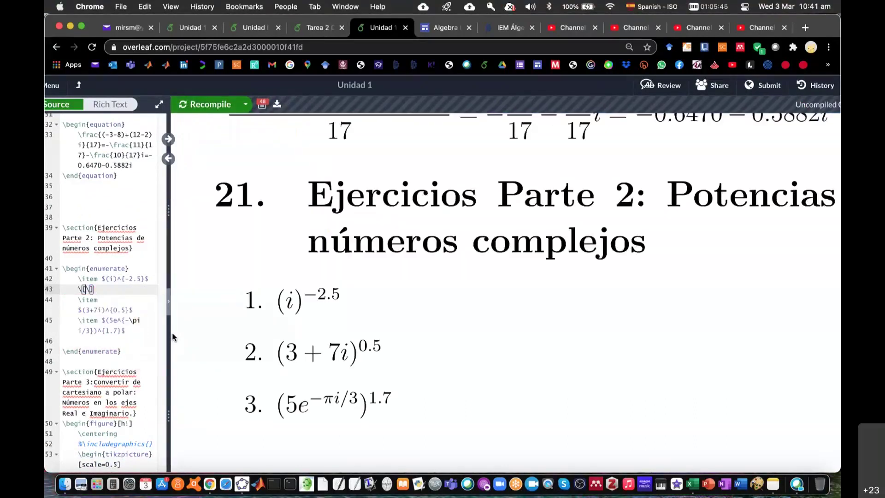
Step: Copy the expression (i)^{-2.5} from the first item into the empty display-math block
{"action": "left_click", "coordinate": [106, 279]}
{"action": "left_click_drag", "start_coordinate": [106, 279], "coordinate": [144, 279]}
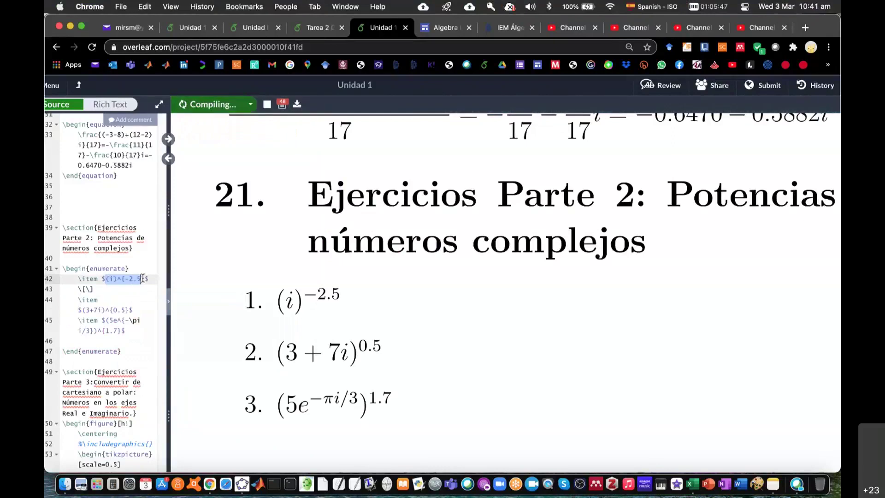
{"action": "key", "text": "ctrl+c"}
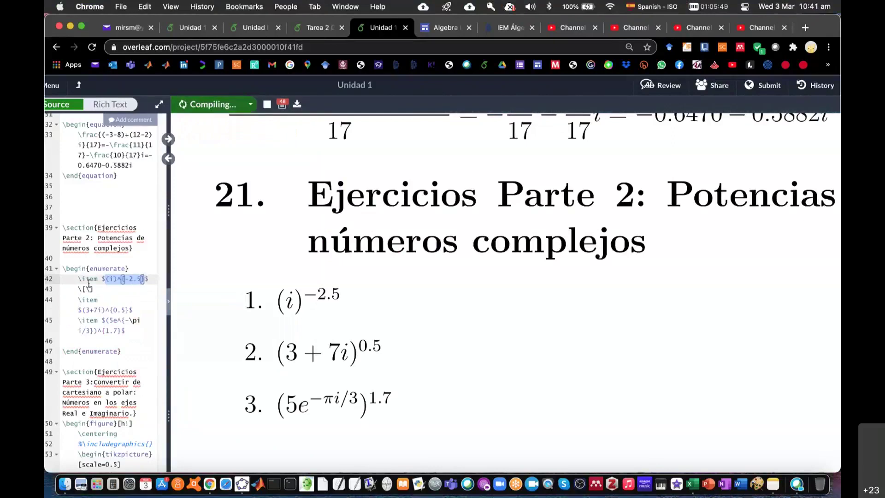
{"action": "left_click", "coordinate": [86, 289]}
{"action": "key", "text": "ctrl+v"}
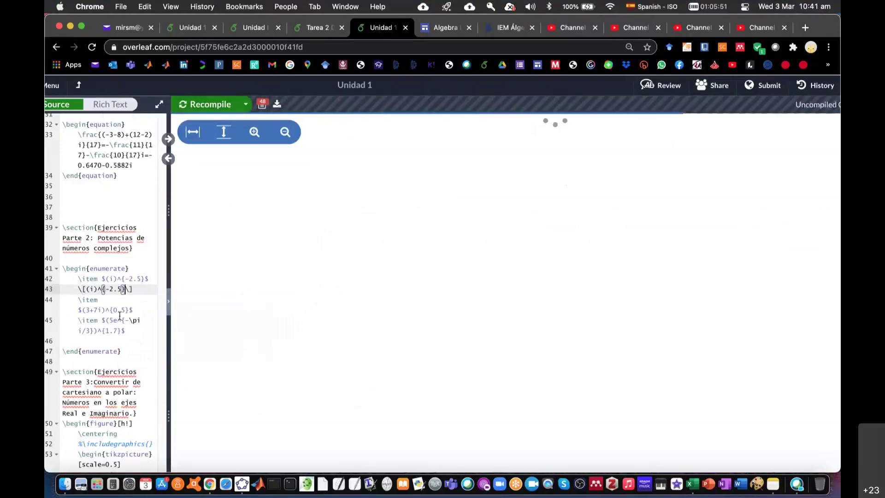
Step: Put the \[ and \] delimiters on lines of their own around (i)^{-2.5} and recompile the document
{"action": "key", "text": "Return"}
{"action": "left_click", "coordinate": [90, 288]}
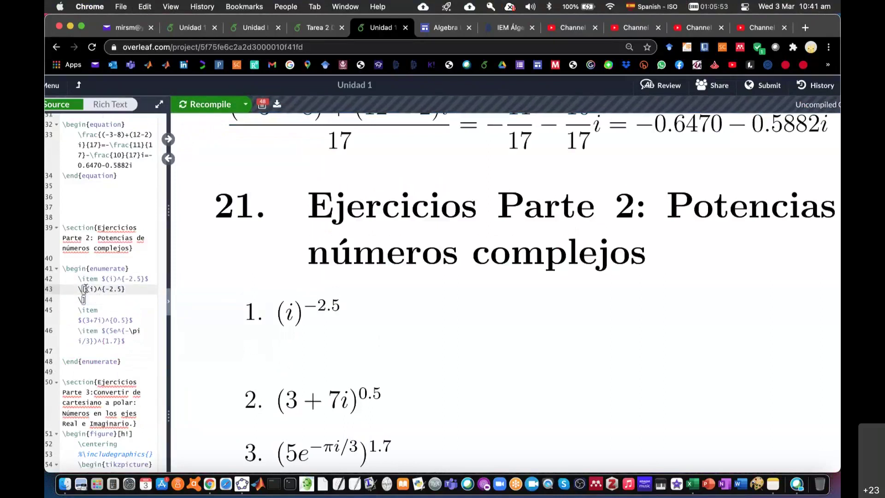
{"action": "key", "text": "Return"}
{"action": "left_click", "coordinate": [126, 300]}
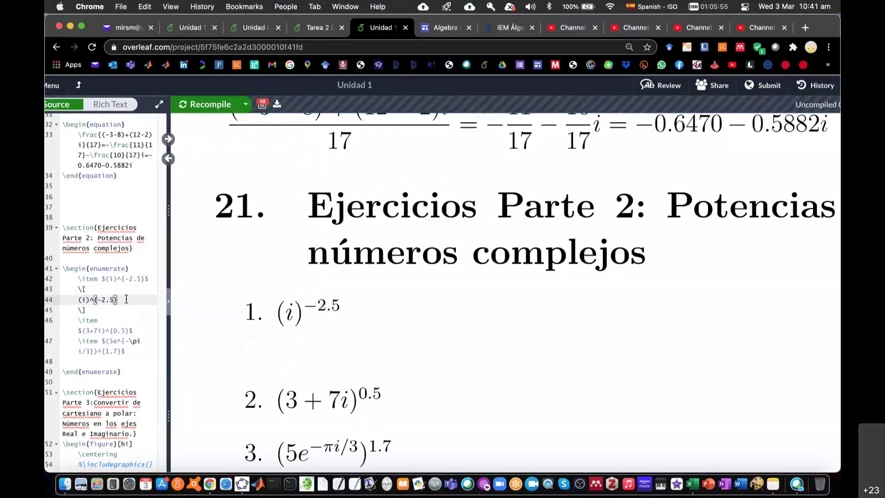
{"action": "key", "text": "super+s"}
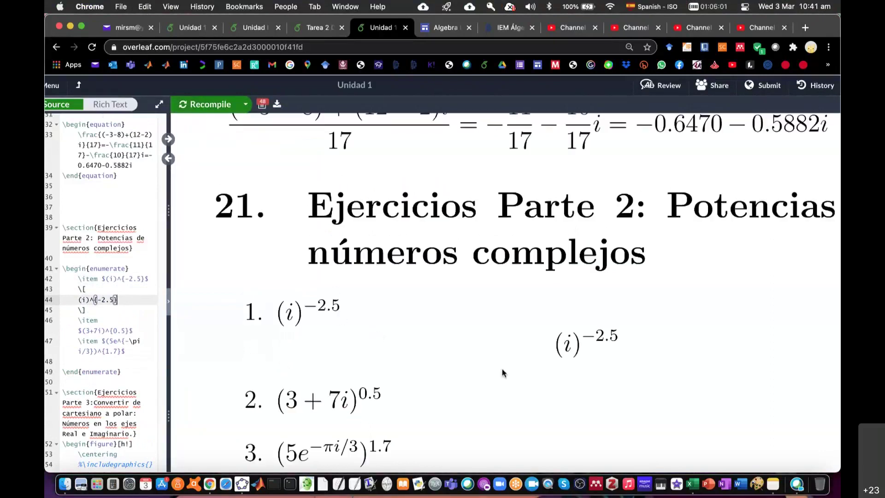
Step: Continue the displayed equation after (i)^{-2.5} with =(e^{}) and recompile
{"action": "scroll", "coordinate": [504, 369], "scroll_direction": "right", "scroll_amount": 2}
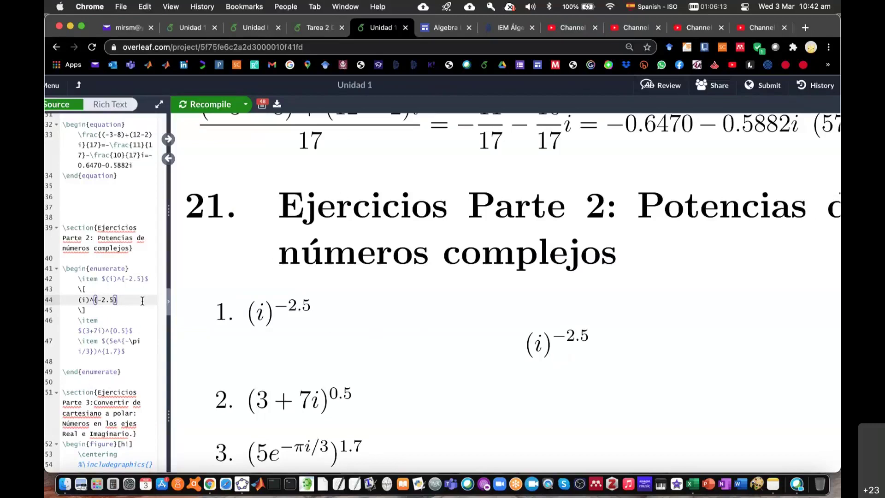
{"action": "type", "text": "="}
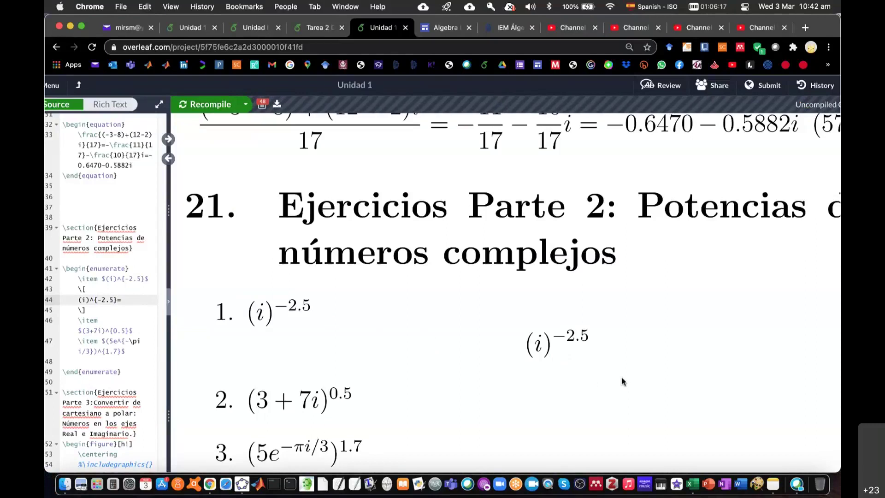
{"action": "key", "text": "super+s"}
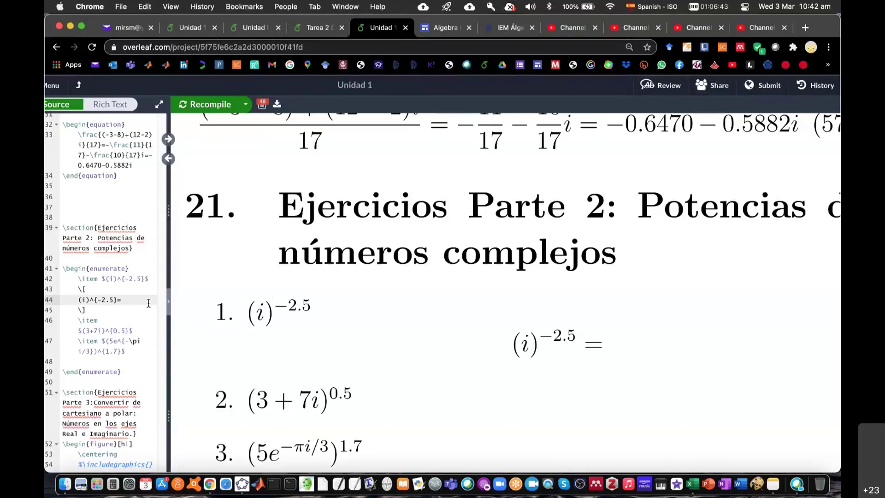
{"action": "type", "text": "("}
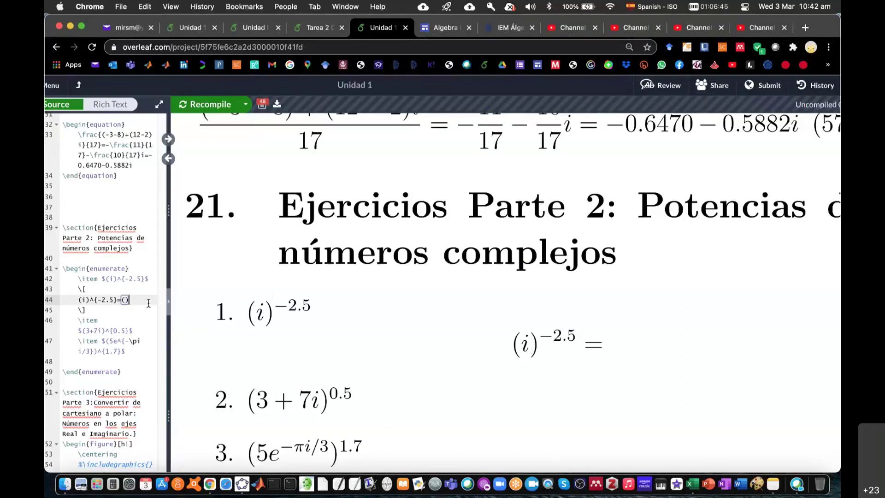
{"action": "type", "text": "e^{"}
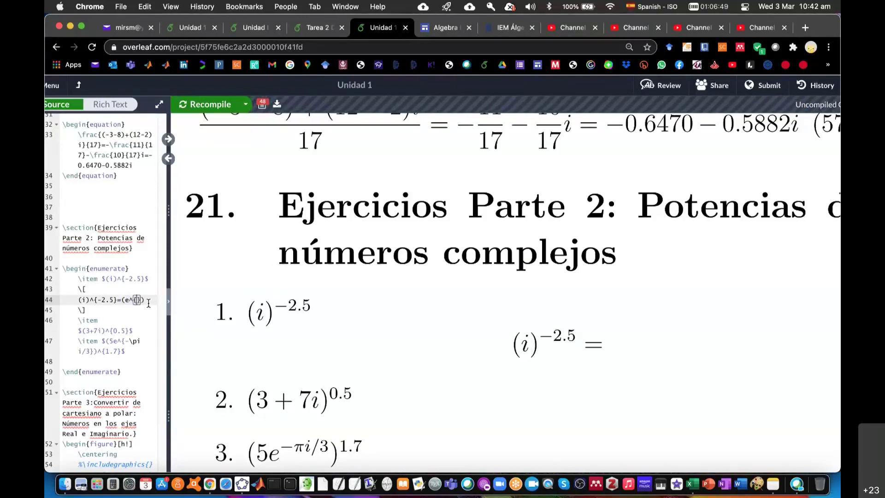
{"action": "key", "text": "super+s"}
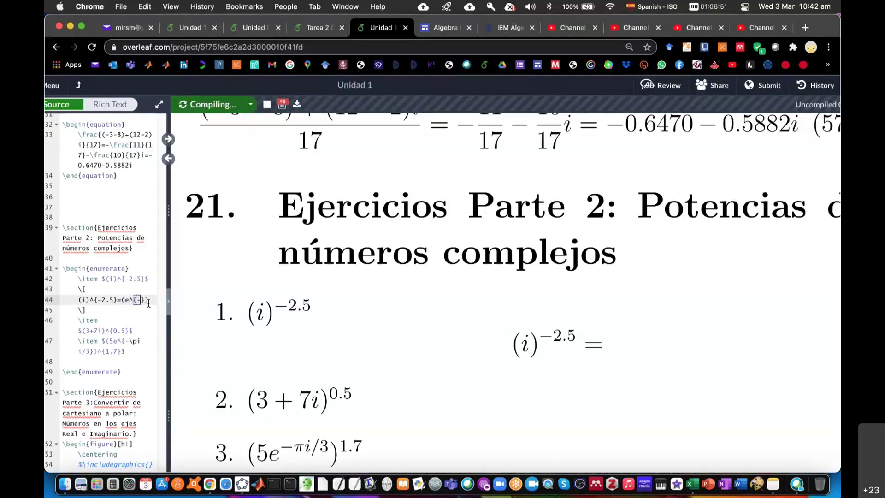
Step: Fill in the exponent of e as -\pi i/2, without a stray parenthesis inside it, and recompile
{"action": "type", "text": "-\\pi"}
{"action": "key", "text": "BackSpace"}
{"action": "key", "text": "BackSpace"}
{"action": "key", "text": "BackSpace"}
{"action": "type", "text": "\\"}
{"action": "type", "text": "pi"}
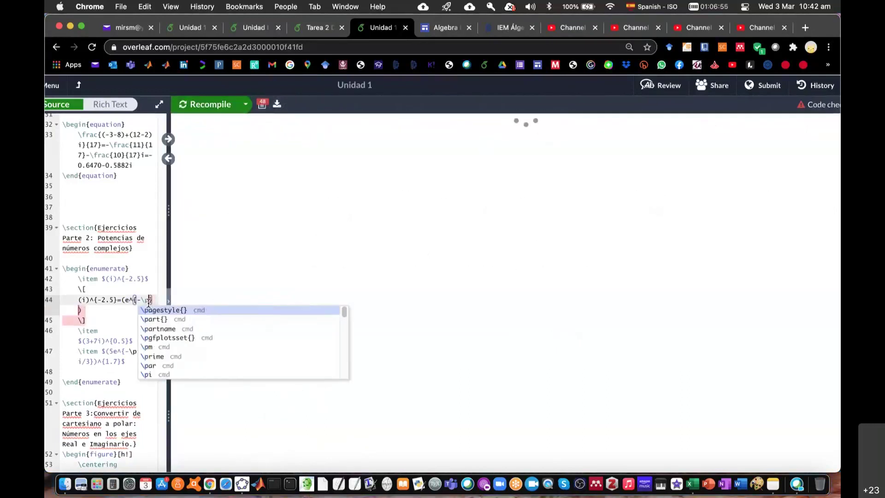
{"action": "key", "text": "Escape"}
{"action": "type", "text": "i/2"}
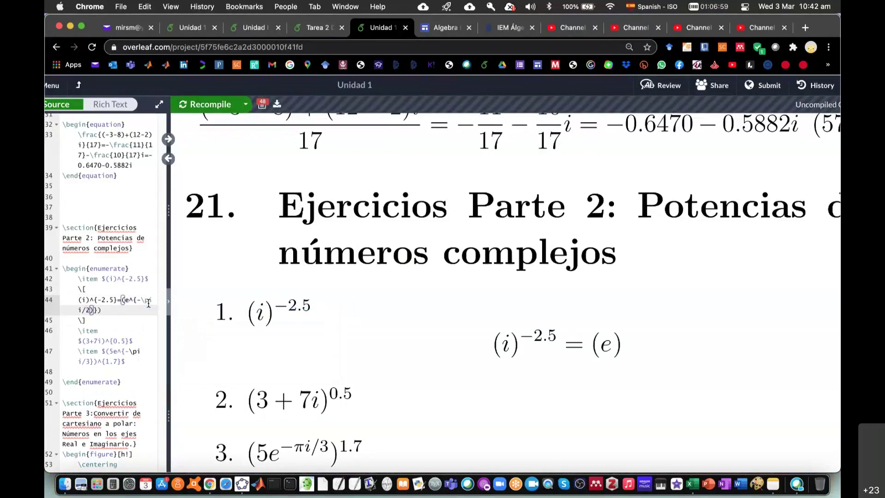
{"action": "key", "text": "super+s"}
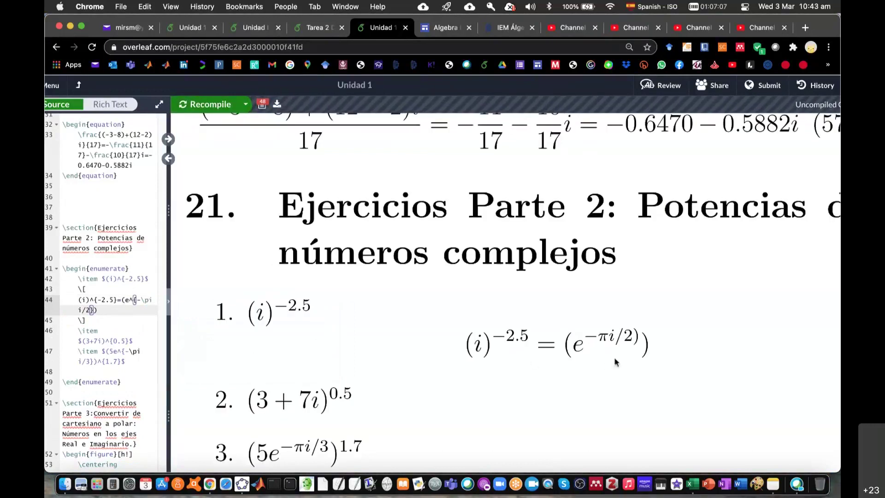
{"action": "key", "text": "super+s"}
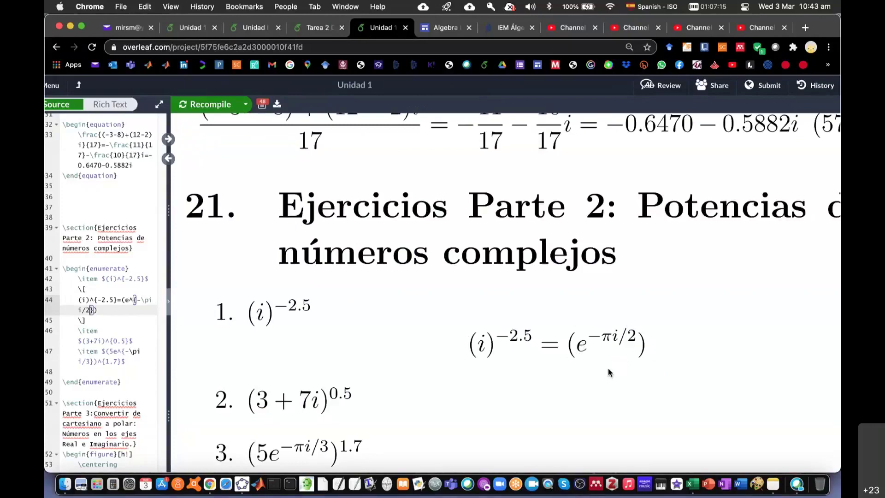
Step: Raise the parenthesised exponential to the power ^{-2.5} and recompile
{"action": "left_click", "coordinate": [131, 309]}
{"action": "type", "text": "^"}
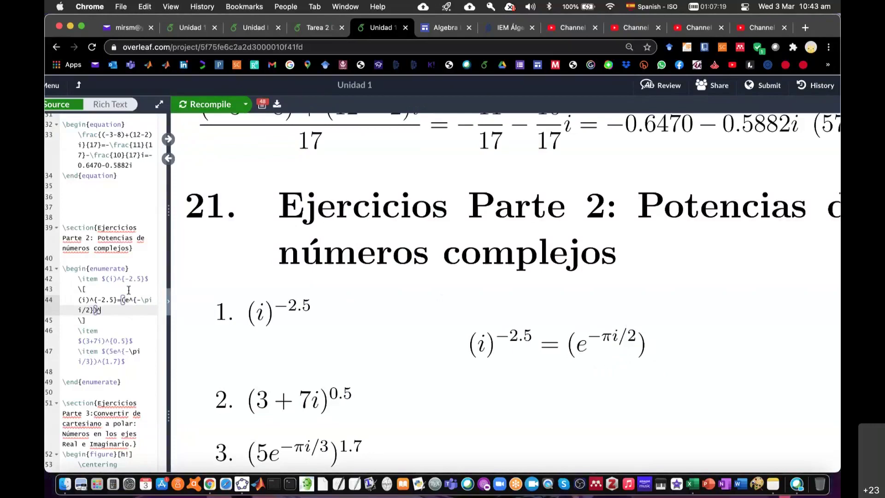
{"action": "type", "text": "{-"}
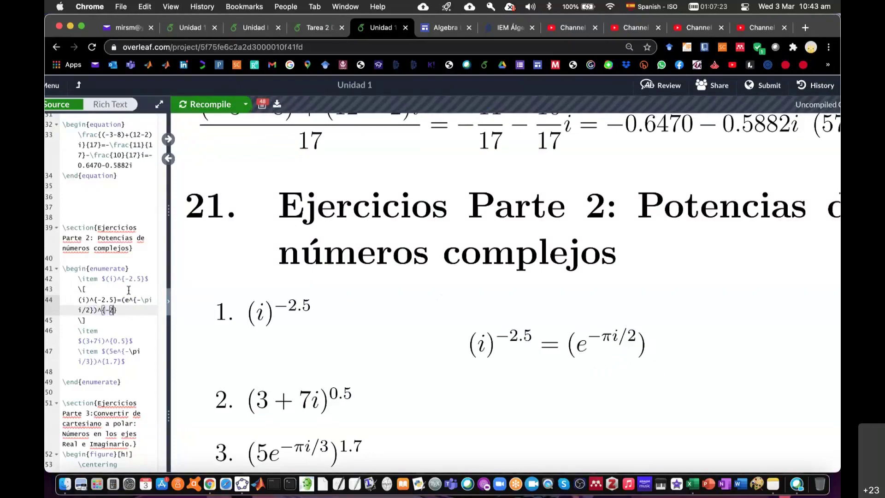
{"action": "type", "text": "2.5"}
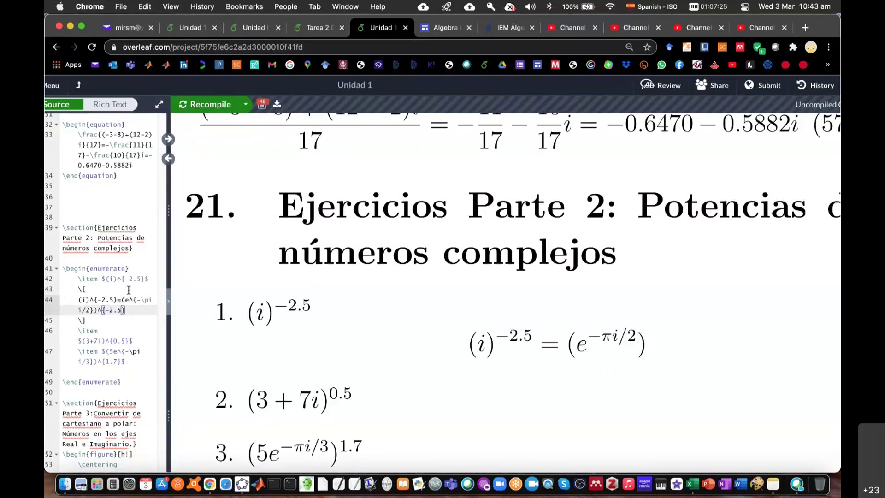
{"action": "key", "text": "super+s"}
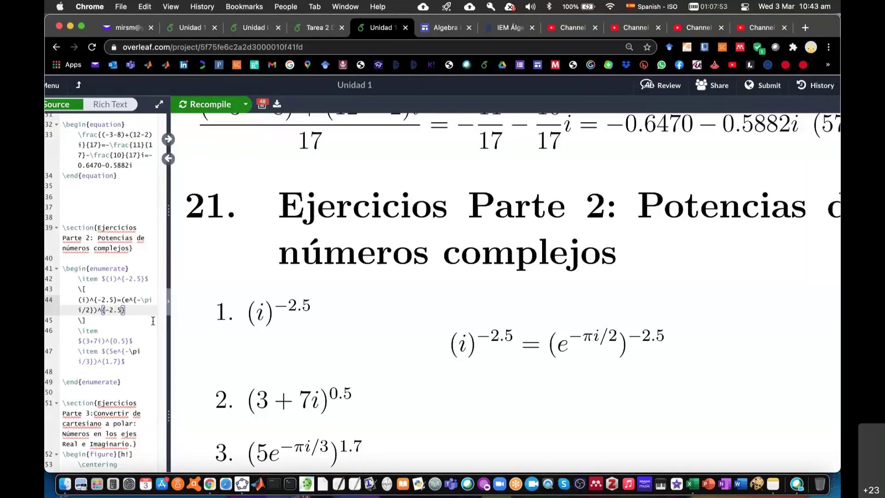
Step: Continue the equation with =\cos() after the exponential's power of -2.5
{"action": "type", "text": "="}
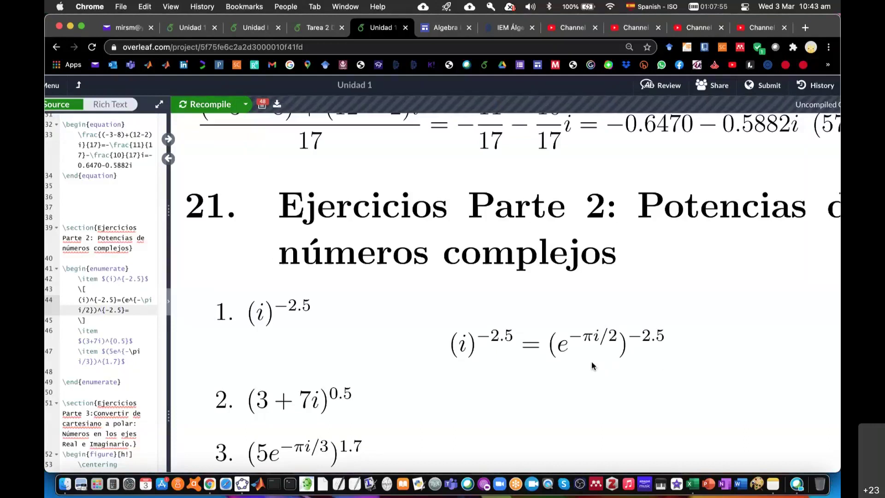
{"action": "key", "text": "super+s"}
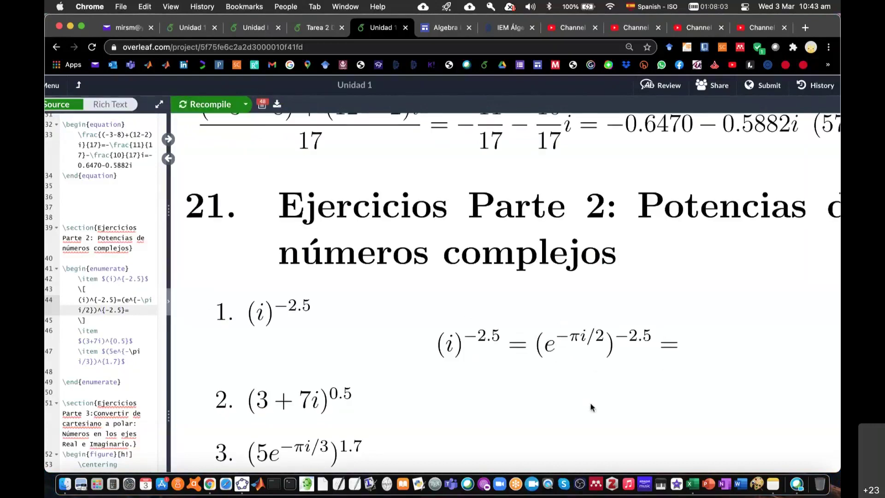
{"action": "type", "text": "cos"}
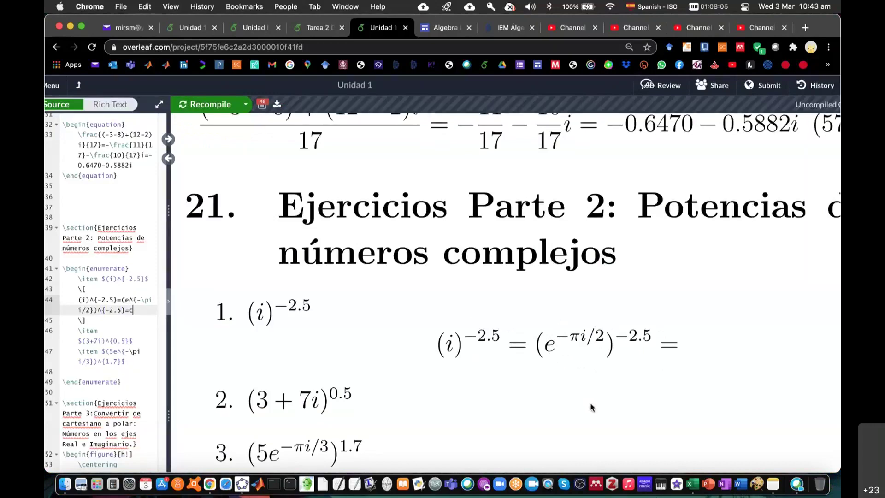
{"action": "key", "text": "BackSpace"}
{"action": "key", "text": "BackSpace"}
{"action": "key", "text": "BackSpace"}
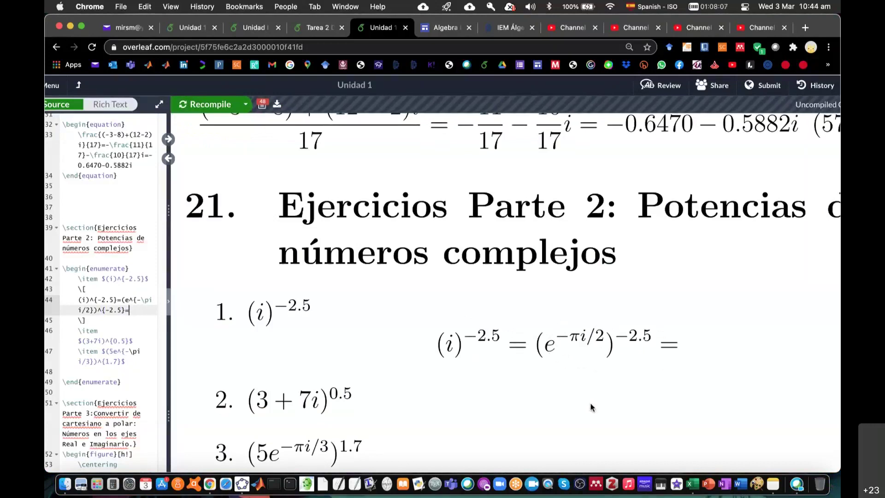
{"action": "type", "text": "\\cos()"}
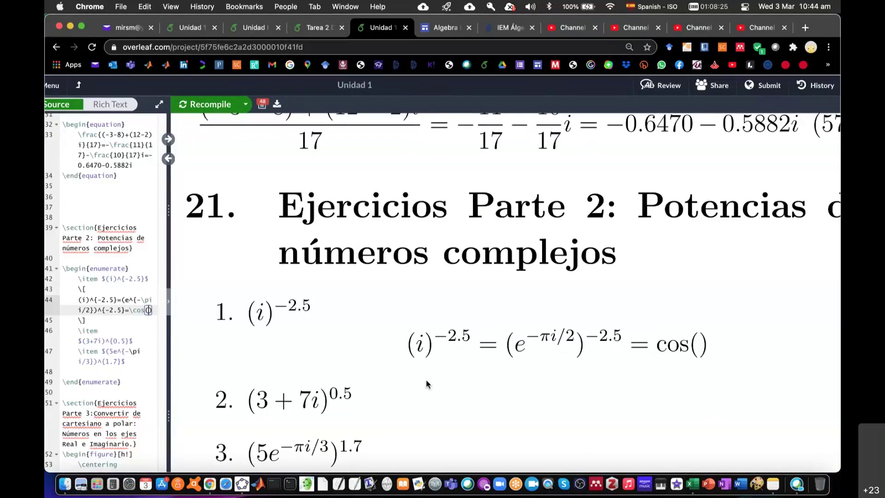
Step: Insert a negative empty fraction, -\frac{}{}, inside the cosine's parentheses
{"action": "type", "text": "-\frea"}
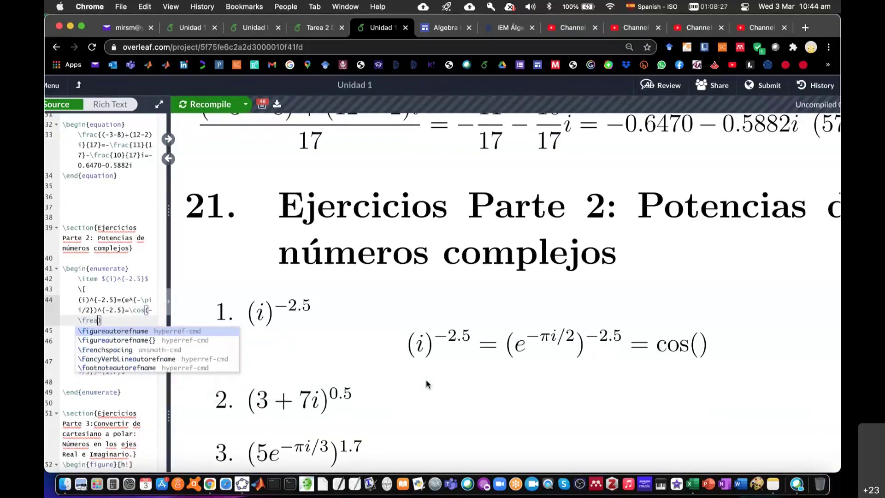
{"action": "key", "text": "BackSpace"}
{"action": "key", "text": "BackSpace"}
{"action": "type", "text": "a"}
{"action": "left_click", "coordinate": [102, 331]}
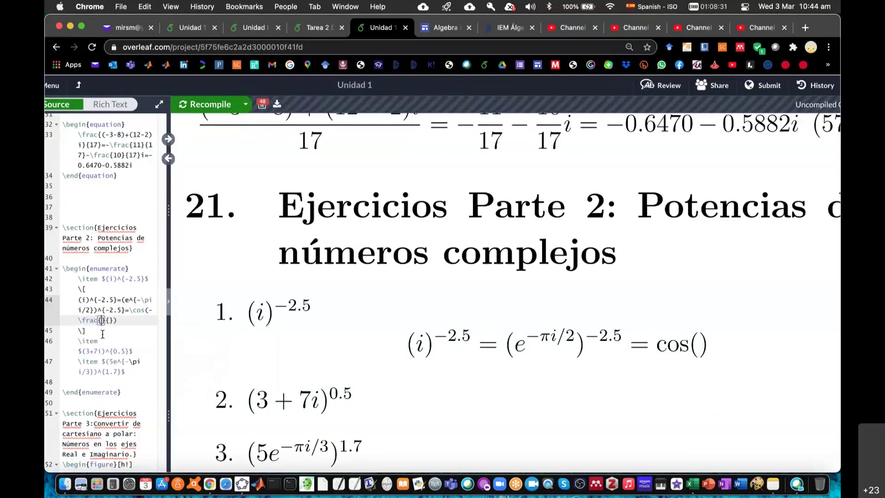
Step: Fill in the cosine's fraction with \pi as numerator and 2 as denominator, and recompile
{"action": "key", "text": "super+s"}
{"action": "type", "text": "\\pi"}
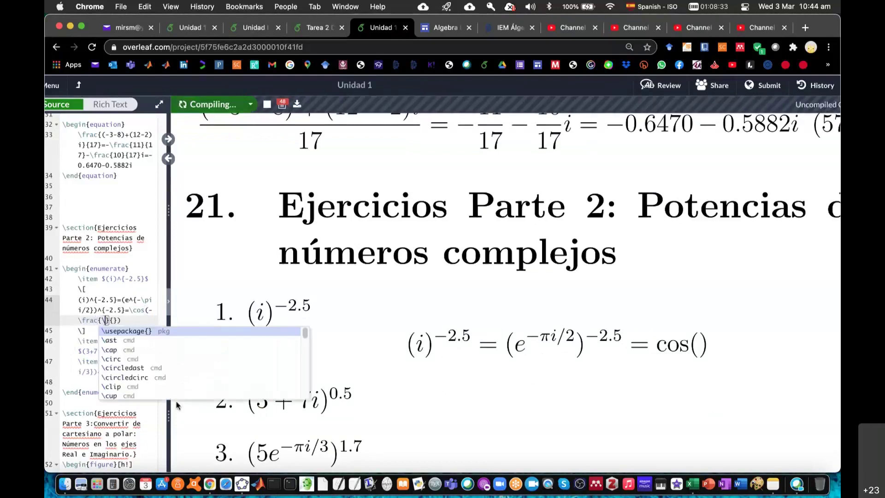
{"action": "key", "text": "Right"}
{"action": "key", "text": "Right"}
{"action": "type", "text": "2"}
{"action": "key", "text": "Right"}
{"action": "key", "text": "Right"}
{"action": "key", "text": "Left"}
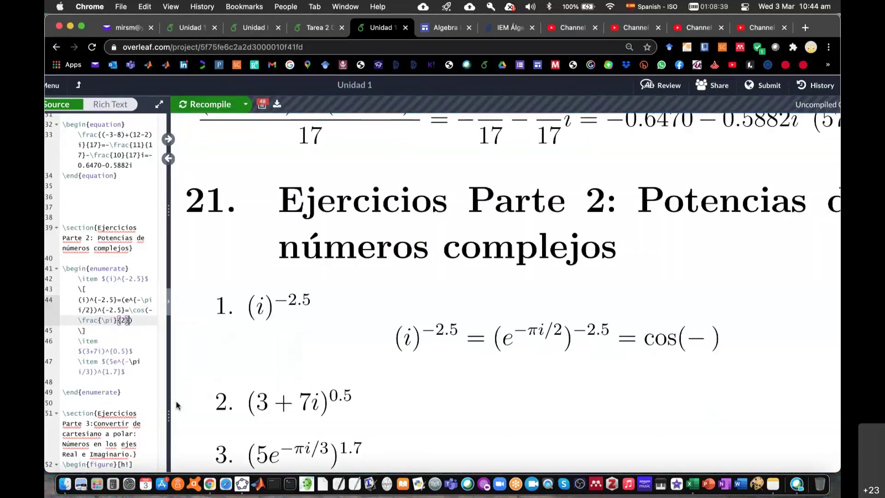
{"action": "key", "text": "super+s"}
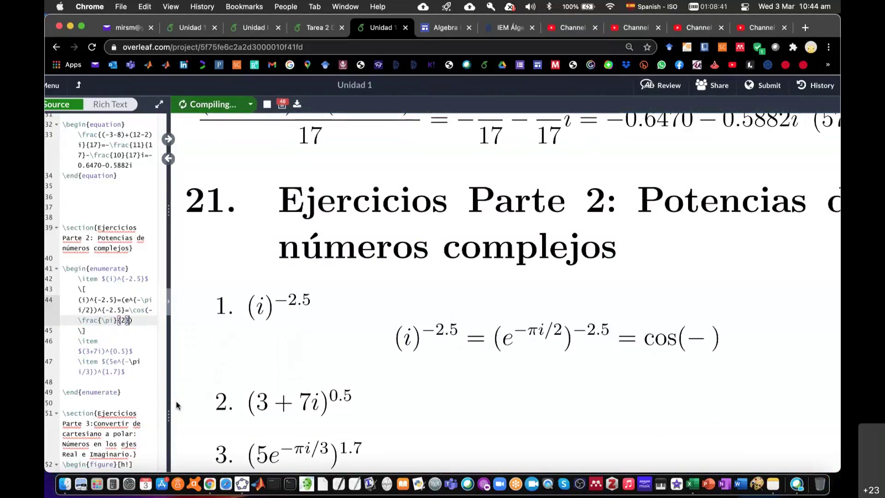
Step: Multiply the \frac{\pi}{2} fraction inside the cosine's parentheses by (-2.5)
{"action": "type", "text": "("}
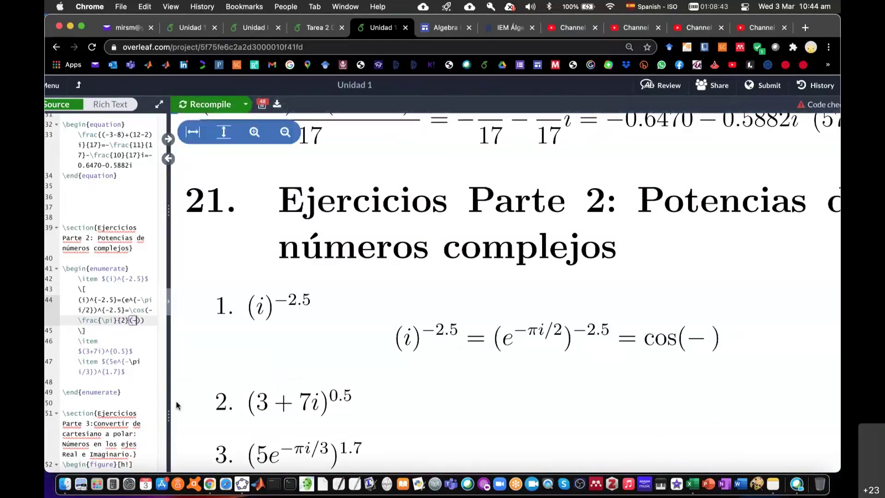
{"action": "type", "text": "-2.5"}
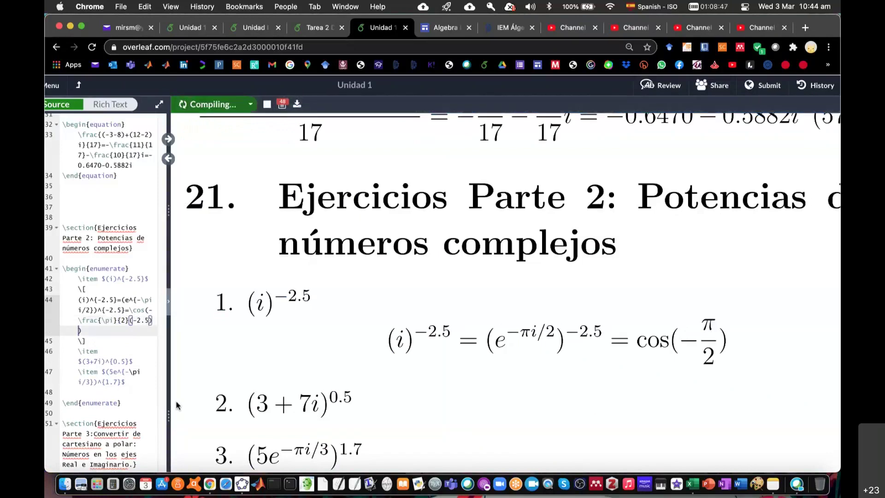
{"action": "key", "text": "Right"}
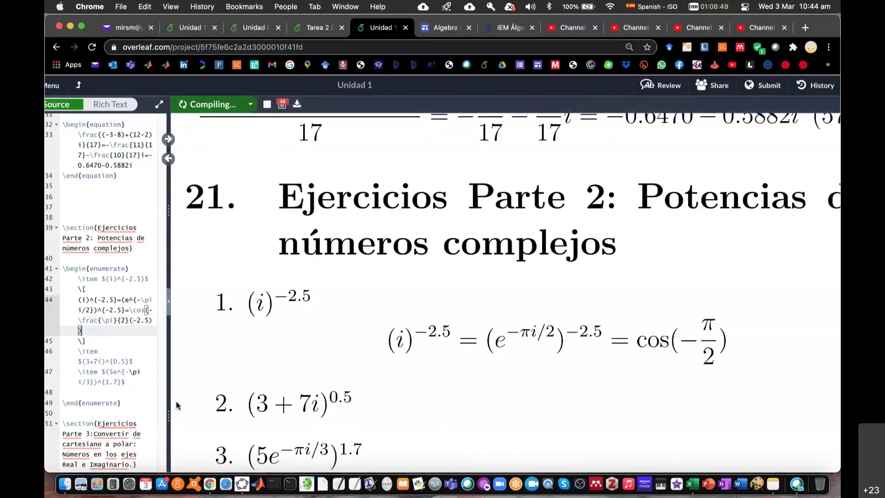
Step: Continue the equation with +i\sin() after the cosine term and recompile
{"action": "type", "text": "+"}
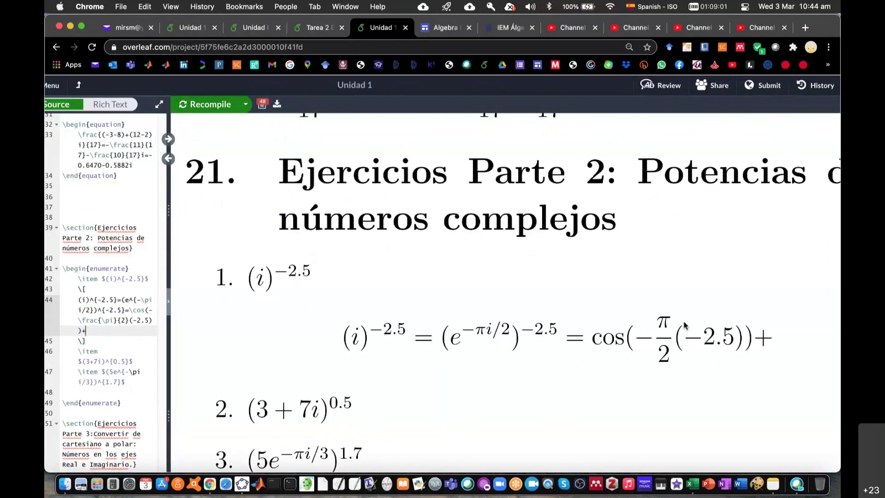
{"action": "type", "text": "i"}
{"action": "type", "text": "\\s"}
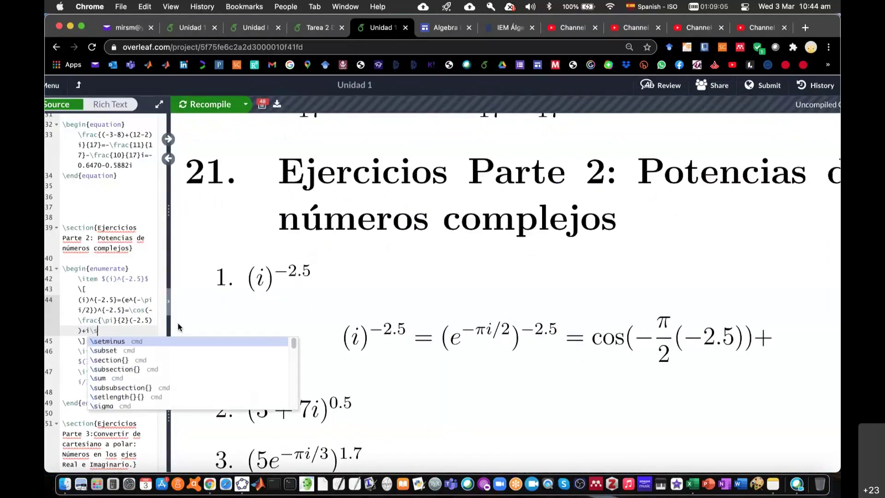
{"action": "type", "text": "in("}
{"action": "key", "text": "super+s"}
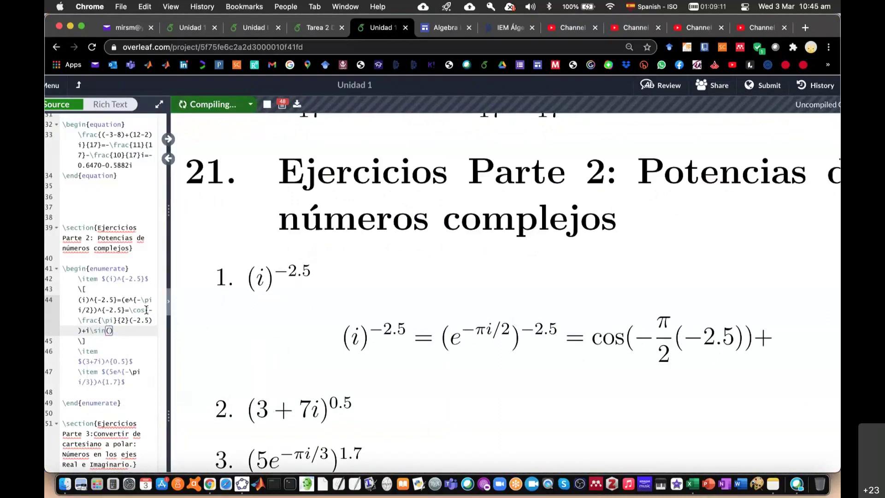
Step: Copy the cosine's argument, -\frac{\pi}{2}(-2.5), into the sine's empty parentheses and recompile
{"action": "left_click_drag", "start_coordinate": [148, 309], "coordinate": [151, 320]}
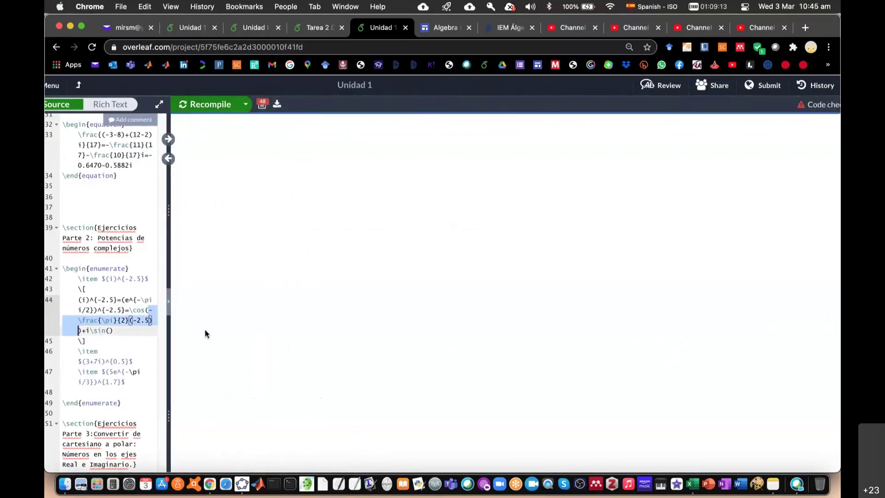
{"action": "left_click", "coordinate": [109, 330]}
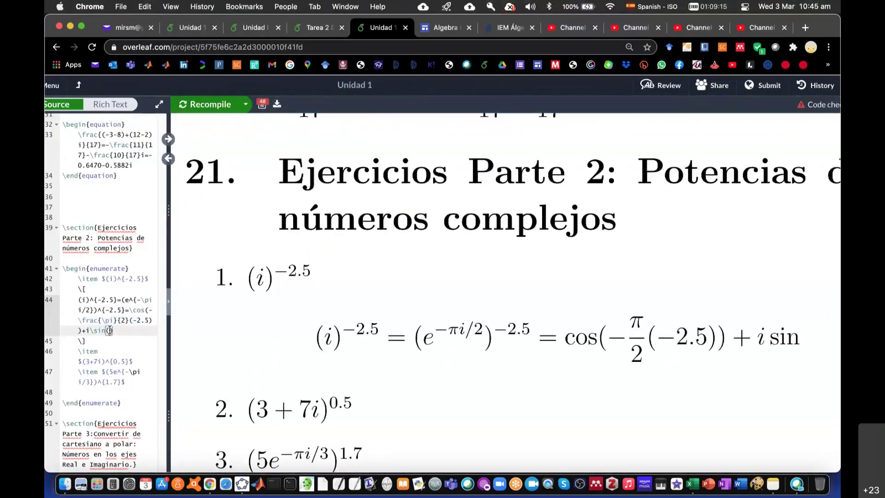
{"action": "type", "text": "-\\frac{\\pi}{2}(-2.5)"}
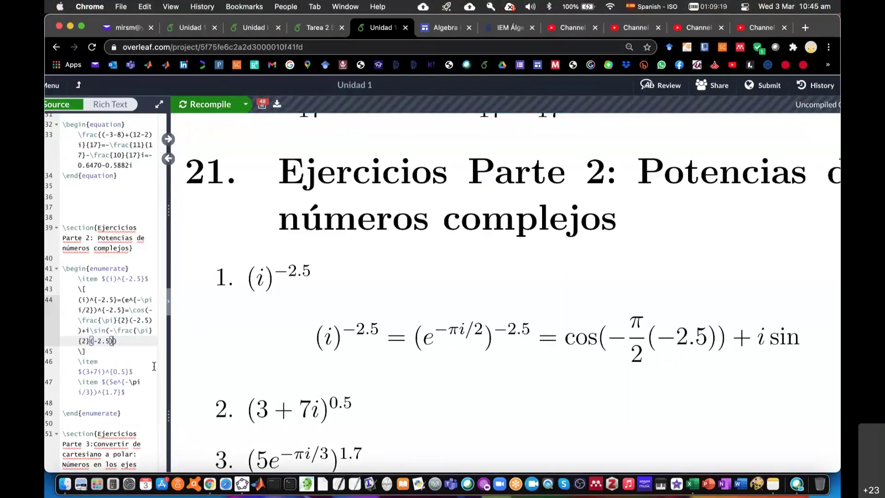
{"action": "key", "text": "super+s"}
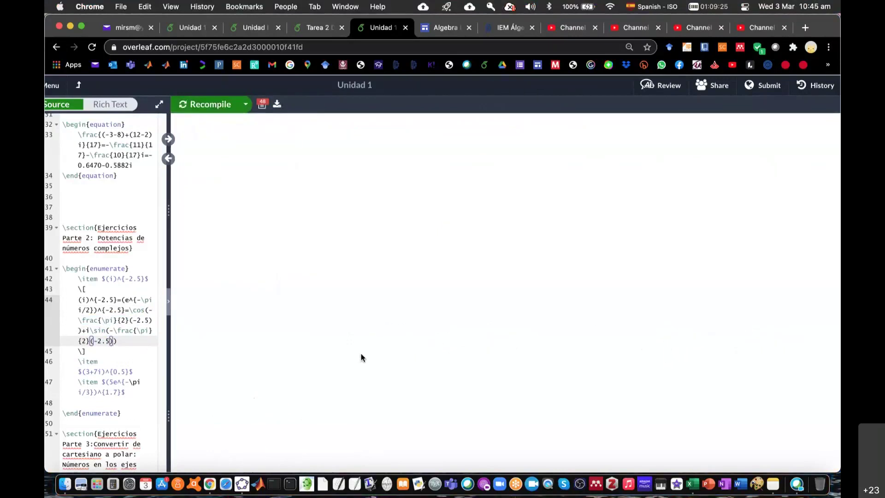
{"action": "scroll", "coordinate": [562, 394], "scroll_direction": "right", "scroll_amount": 2}
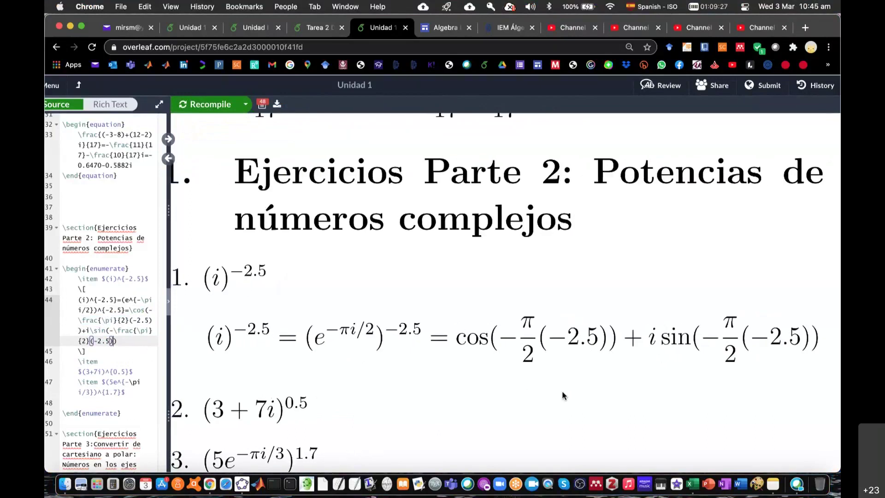